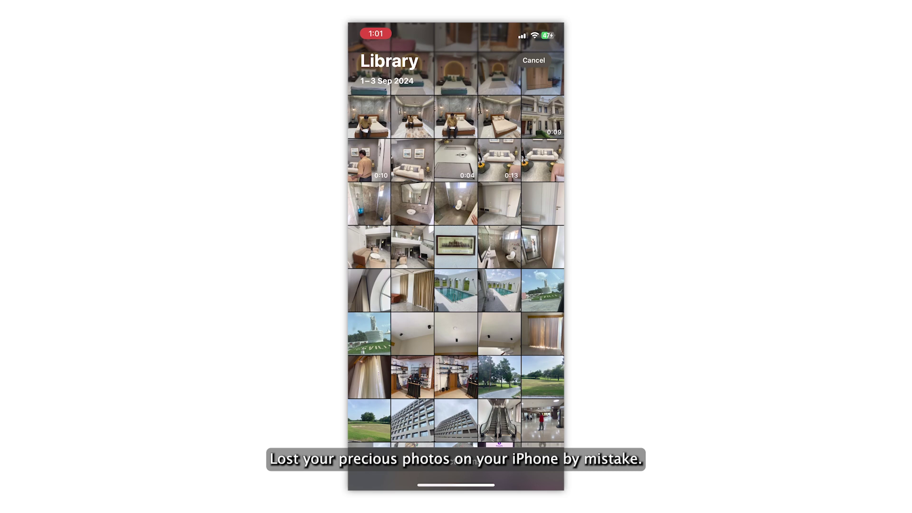
# Select and delete twenty early-September house and garden photos, then reopen the Photos library.
pyautogui.moveTo(369, 247); pyautogui.dragTo(498, 376)
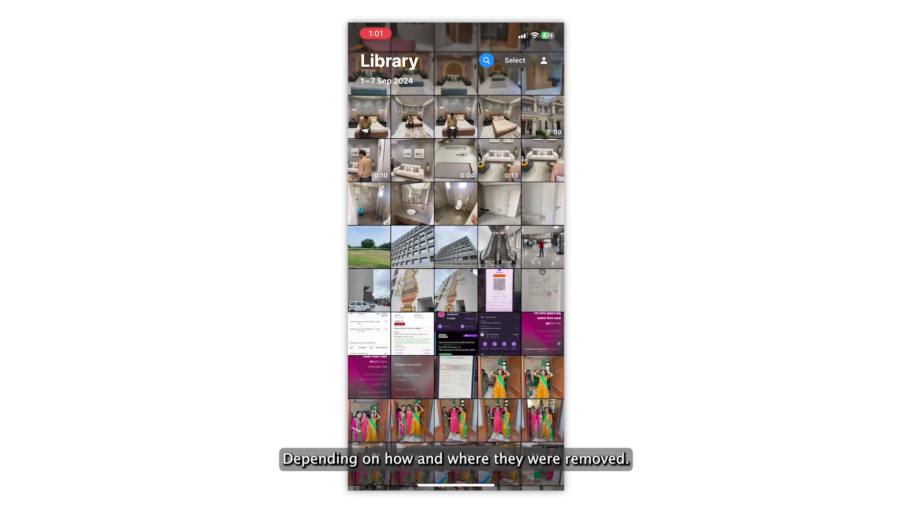
pyautogui.click(530, 185)
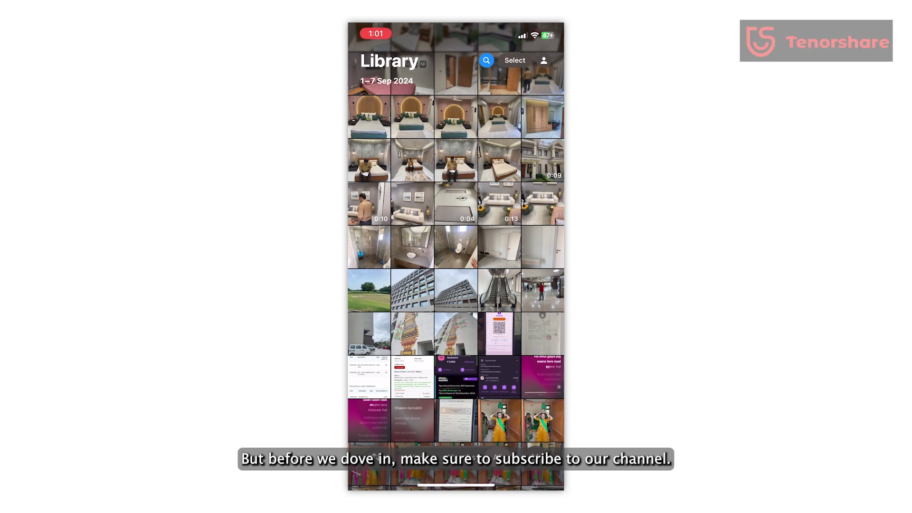
pyautogui.moveTo(456, 484); pyautogui.dragTo(507, 285)
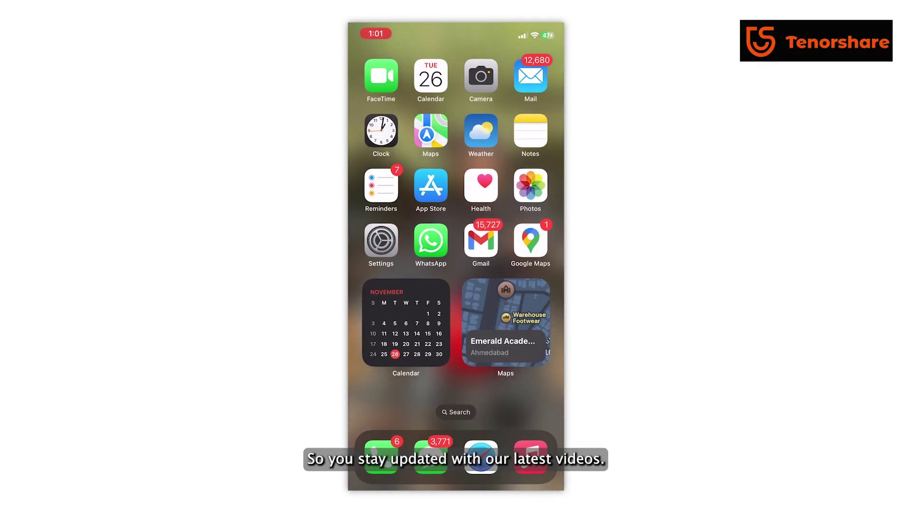
pyautogui.click(530, 185)
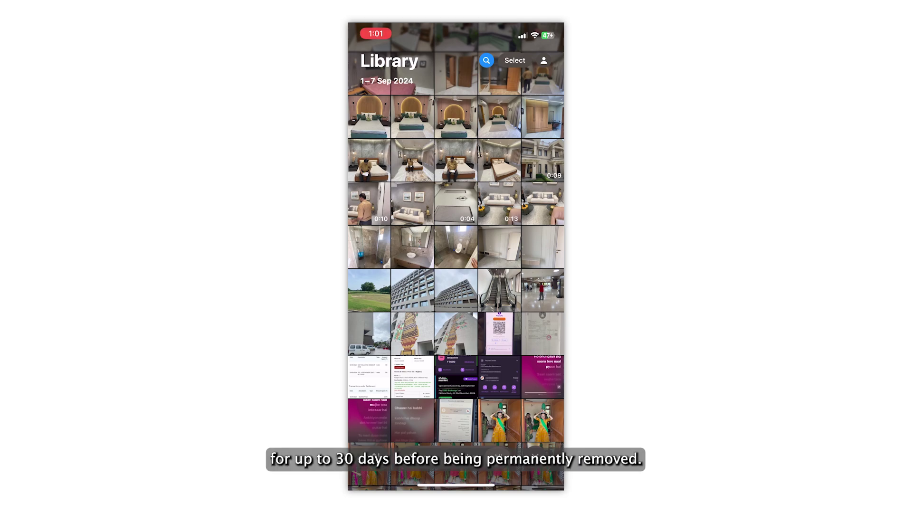
pyautogui.scroll(-15, 456, 256)
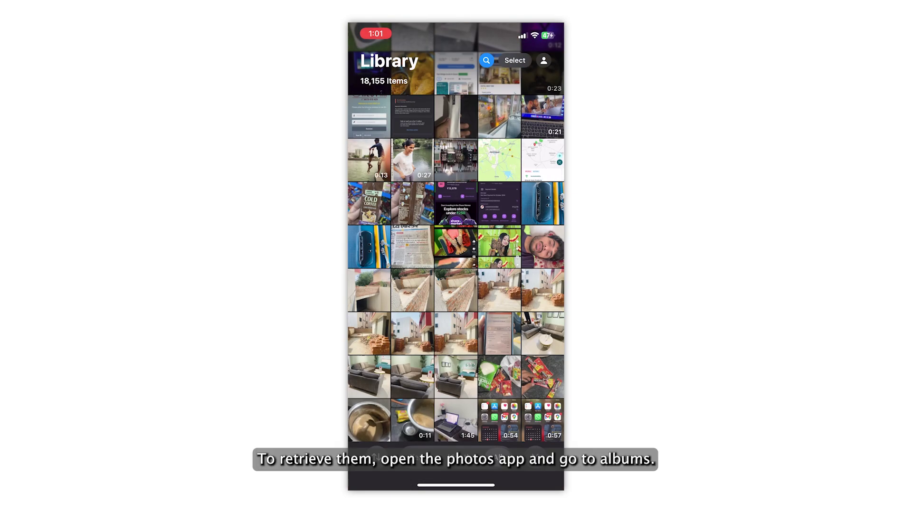
# Select all 20 photos in Recently Deleted and recover them to the Library.
pyautogui.scroll(-10, 456, 257)
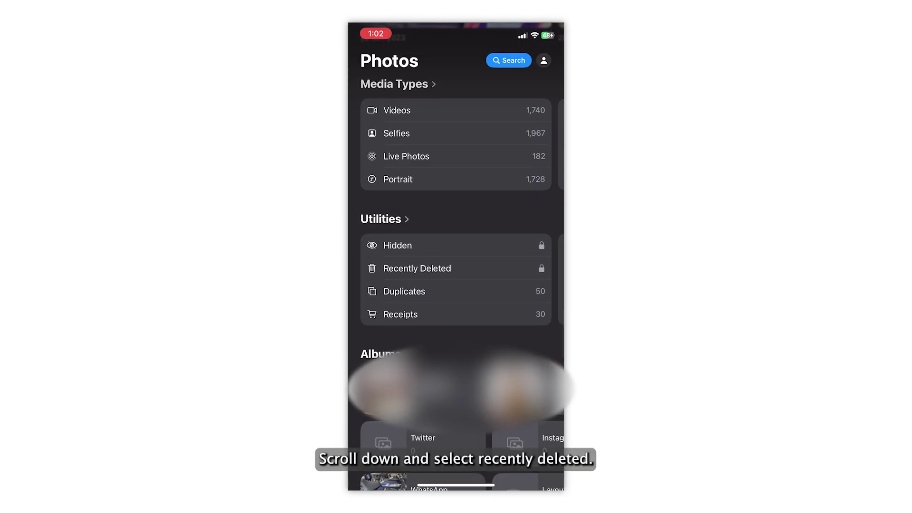
pyautogui.click(417, 268)
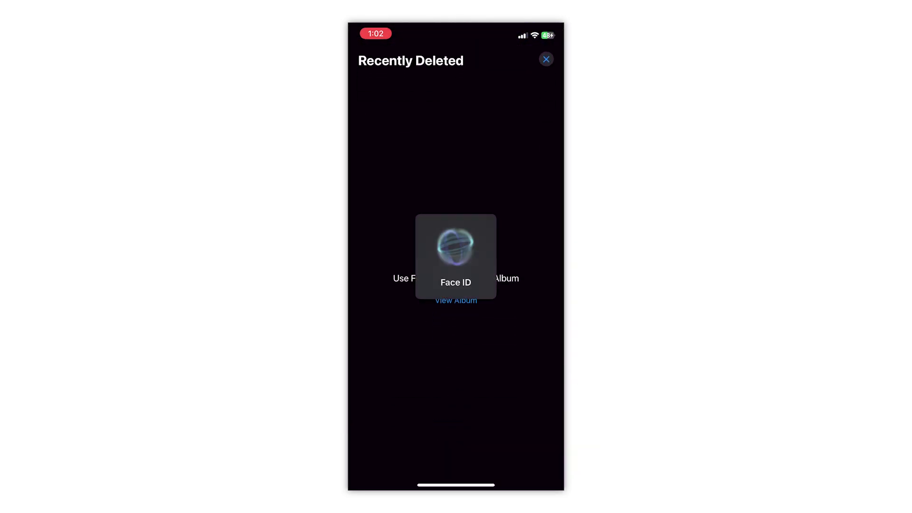
pyautogui.click(499, 59)
pyautogui.moveTo(383, 112); pyautogui.dragTo(529, 427)
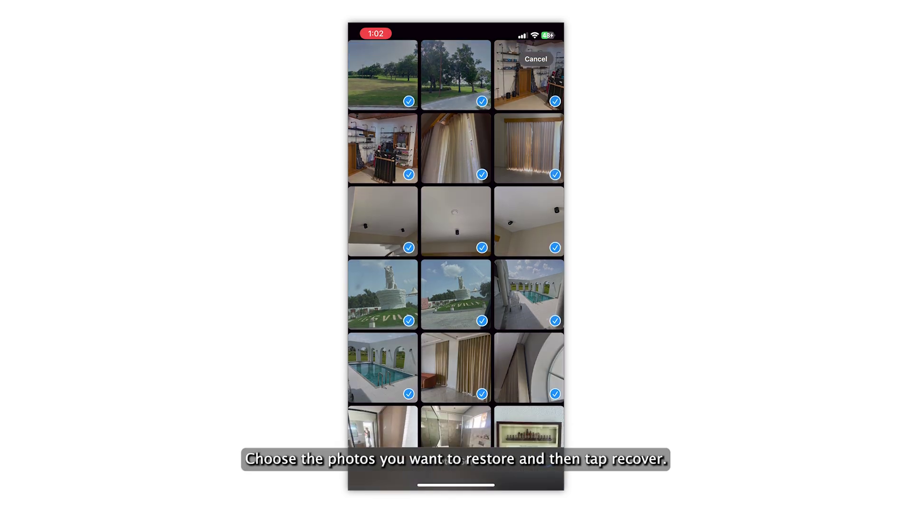
pyautogui.scroll(-5, 456, 257)
pyautogui.click(489, 415)
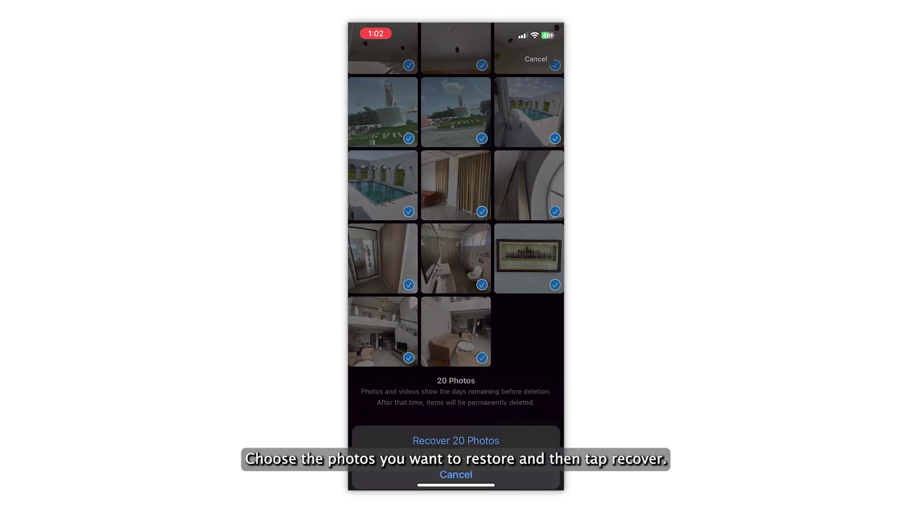
pyautogui.click(456, 432)
pyautogui.click(546, 59)
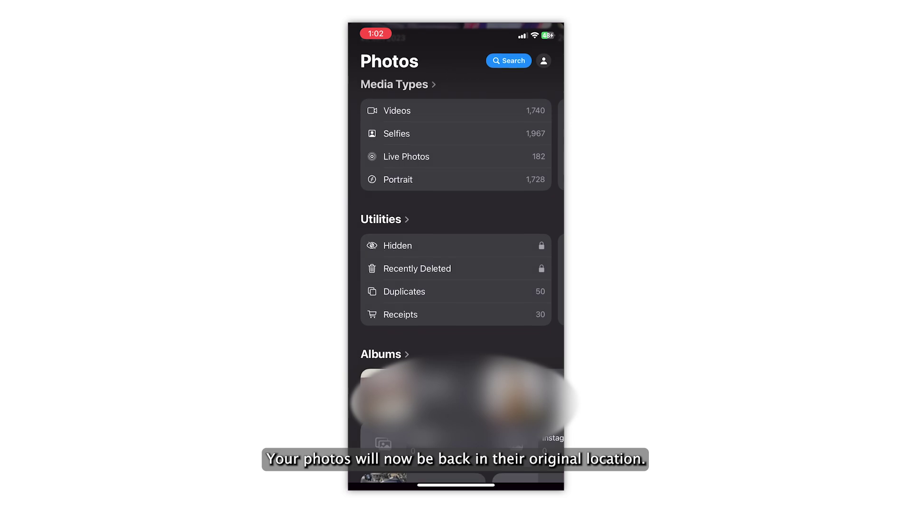
pyautogui.scroll(10, 456, 257)
pyautogui.scroll(2, 456, 256)
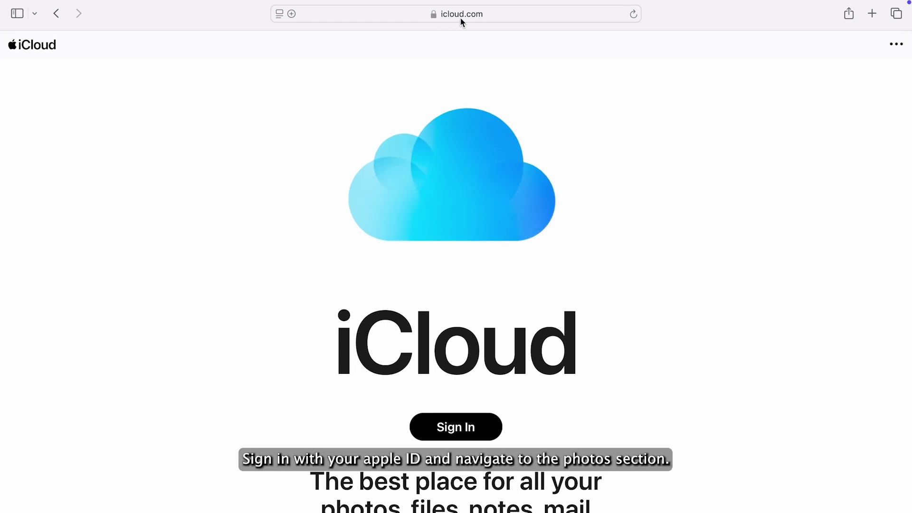
# Sign in to iCloud.com and download the 20 photos from 1 Sep 2024 to the Mac.
pyautogui.click(451, 430)
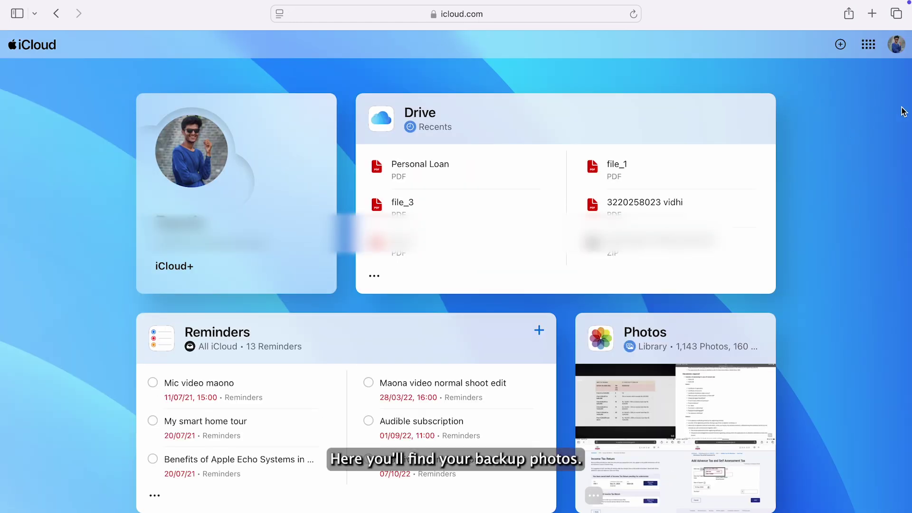
pyautogui.click(708, 348)
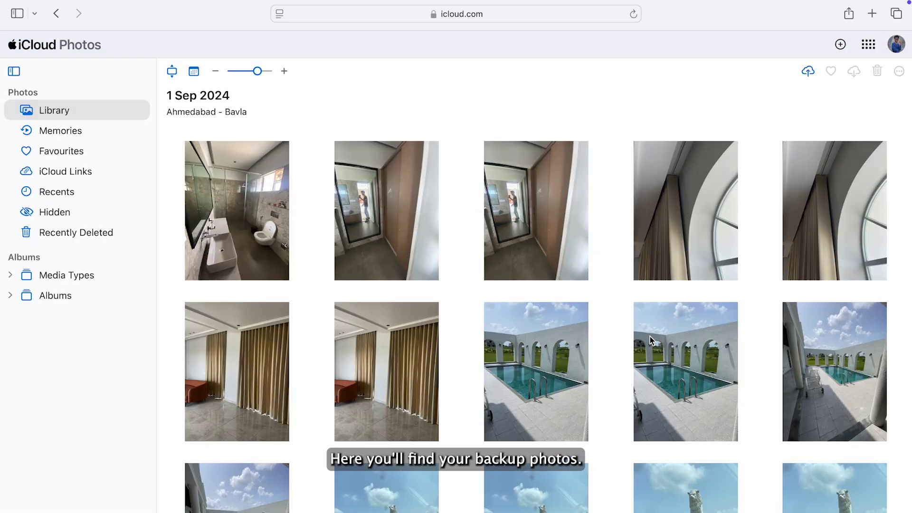
pyautogui.scroll(5, 311, 254)
pyautogui.scroll(-5, 311, 255)
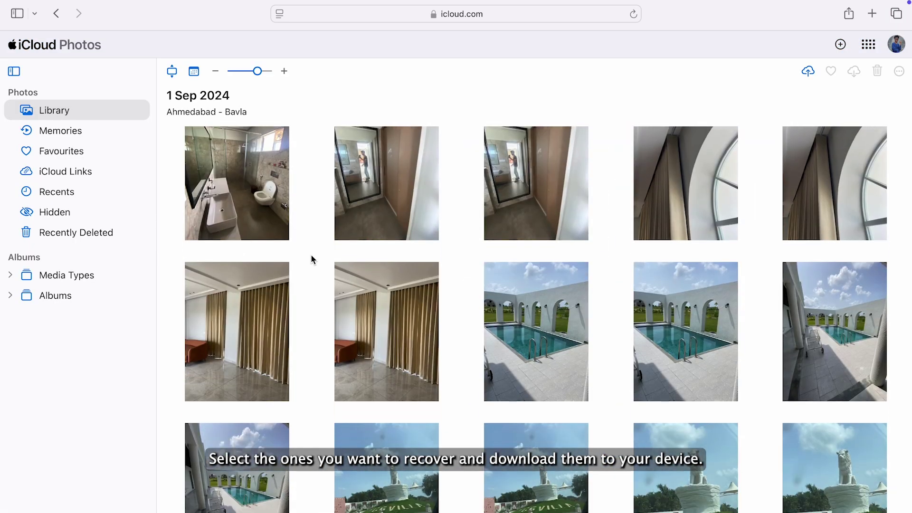
pyautogui.moveTo(166, 267); pyautogui.dragTo(898, 504)
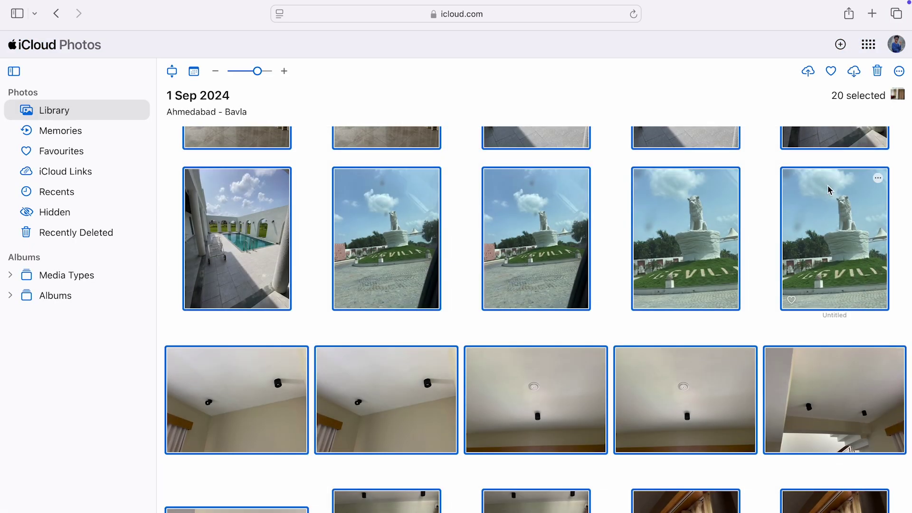
pyautogui.click(854, 75)
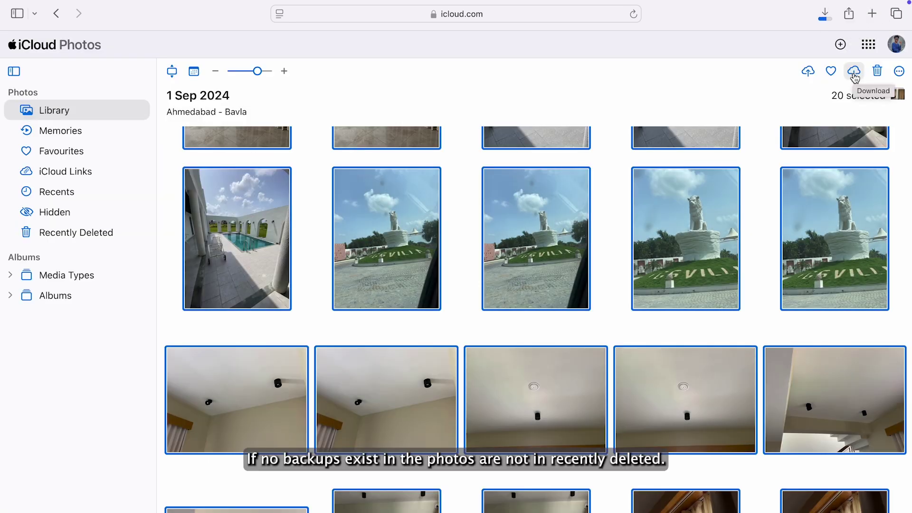
pyautogui.click(824, 14)
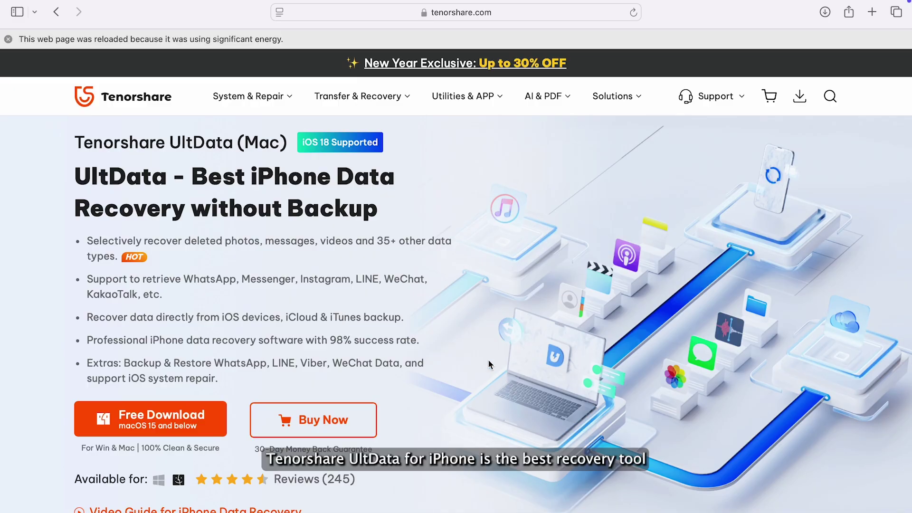
# Highlight the UltData heading, the 98% success rate claim and the first feature bullet.
pyautogui.moveTo(381, 218); pyautogui.dragTo(81, 181)
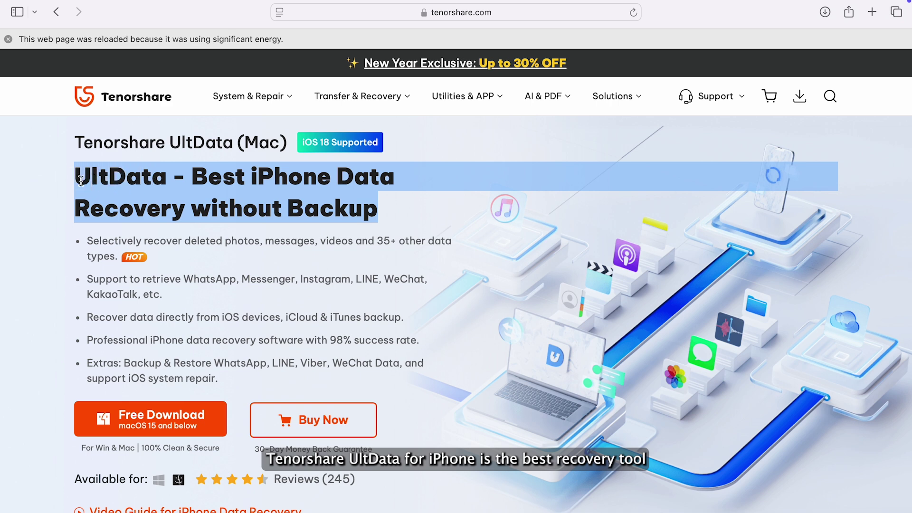
pyautogui.click(141, 195)
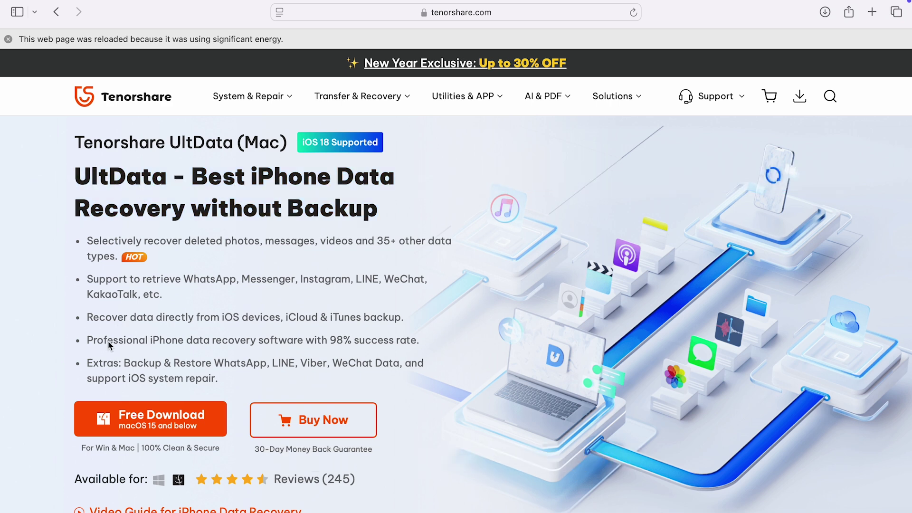
pyautogui.moveTo(87, 340); pyautogui.dragTo(417, 336)
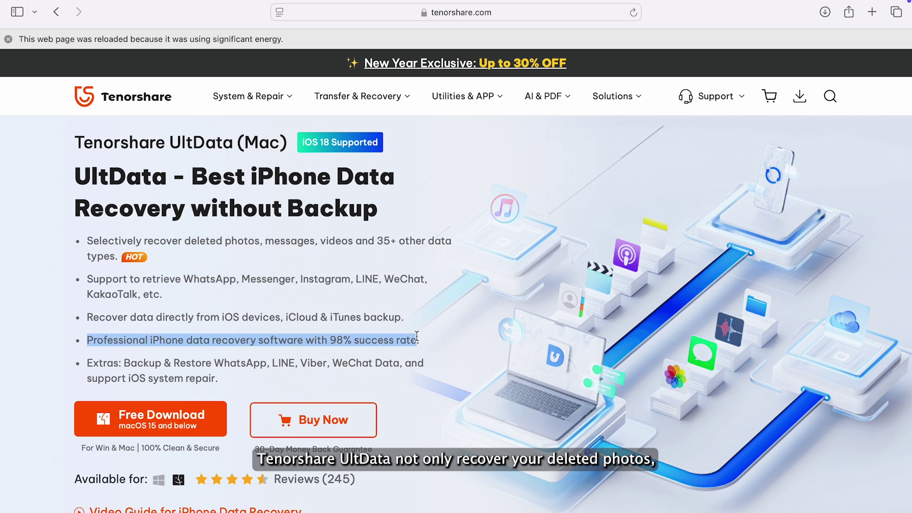
pyautogui.click(423, 342)
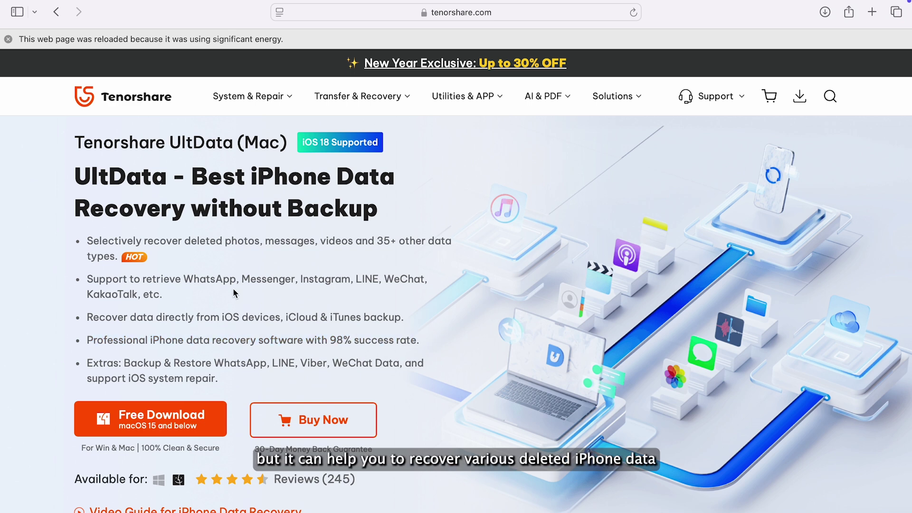
pyautogui.moveTo(88, 241); pyautogui.dragTo(153, 295)
pyautogui.click(156, 266)
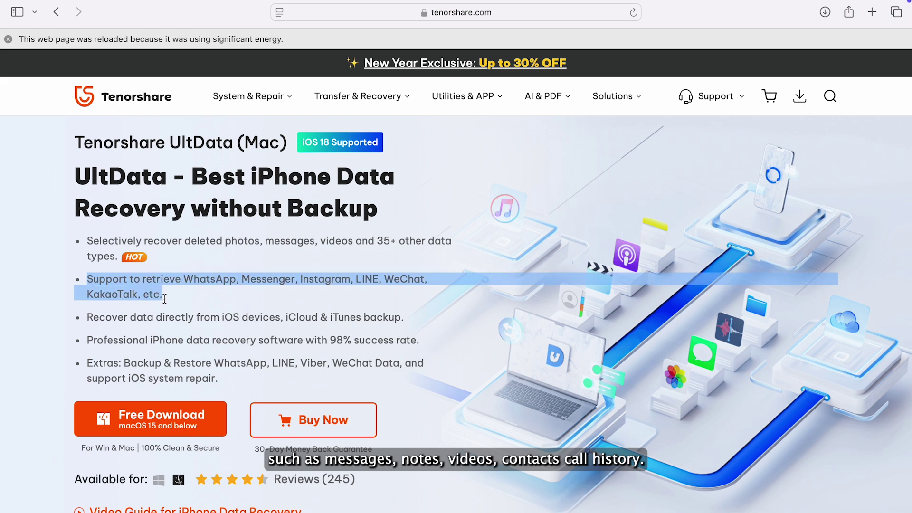
# Scroll down and highlight the Supported Files and Social Apps paragraphs.
pyautogui.click(181, 301)
pyautogui.scroll(-10, 181, 302)
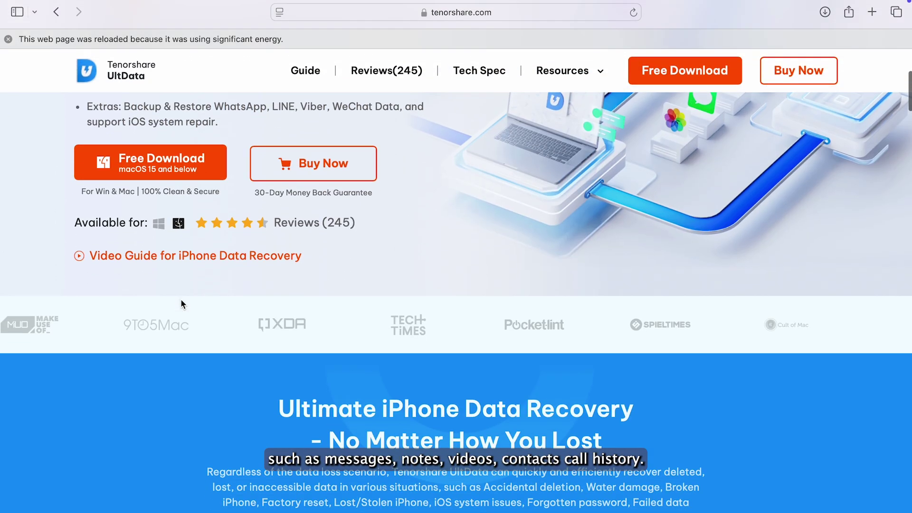
pyautogui.scroll(-15, 181, 300)
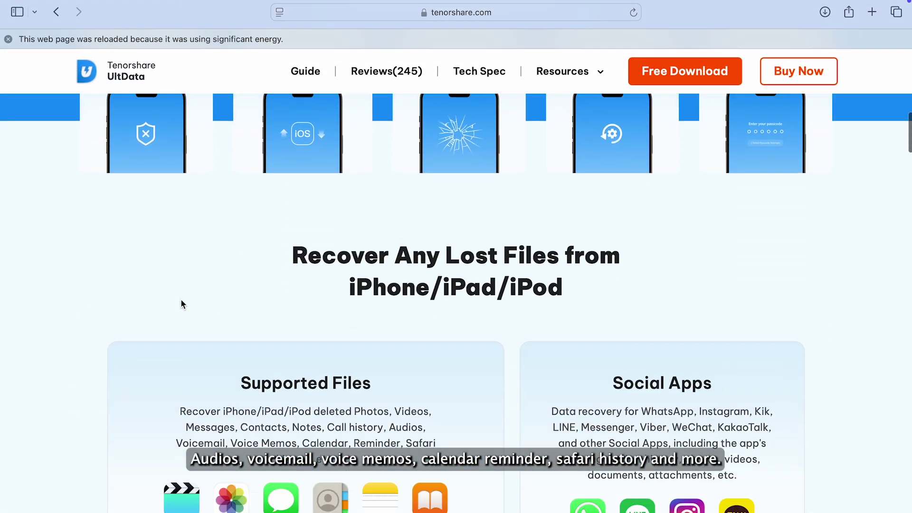
pyautogui.scroll(-2, 181, 303)
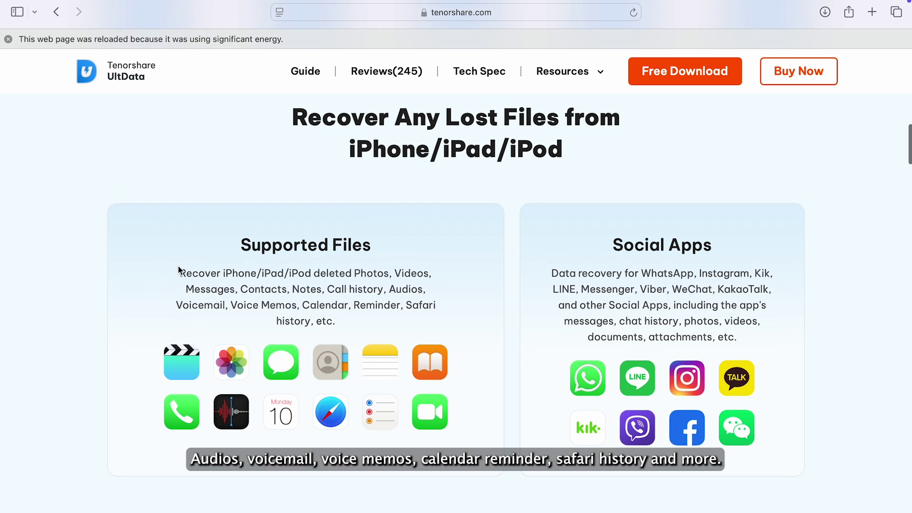
pyautogui.moveTo(181, 266); pyautogui.dragTo(352, 322)
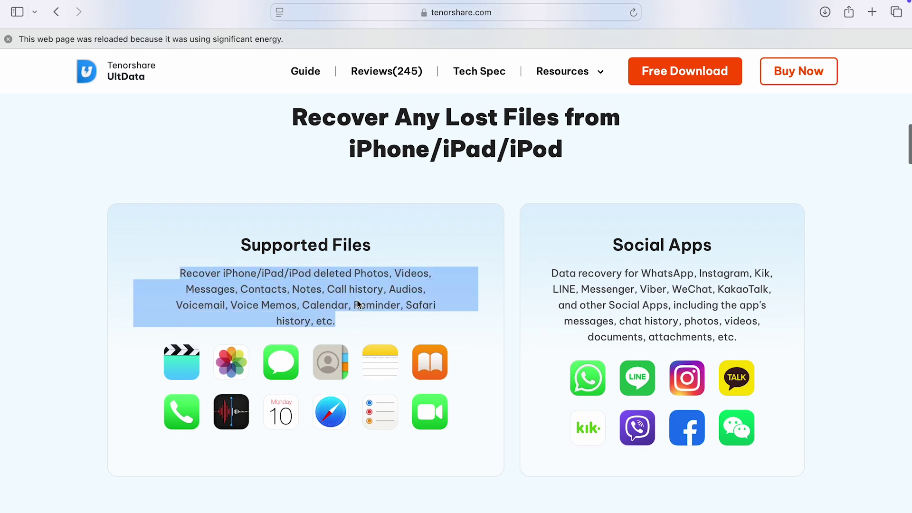
pyautogui.click(356, 323)
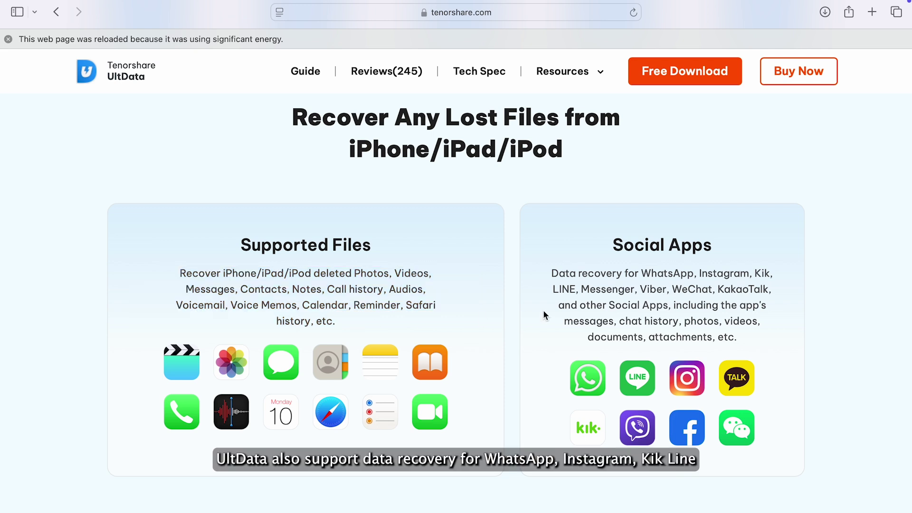
pyautogui.moveTo(552, 272); pyautogui.dragTo(746, 338)
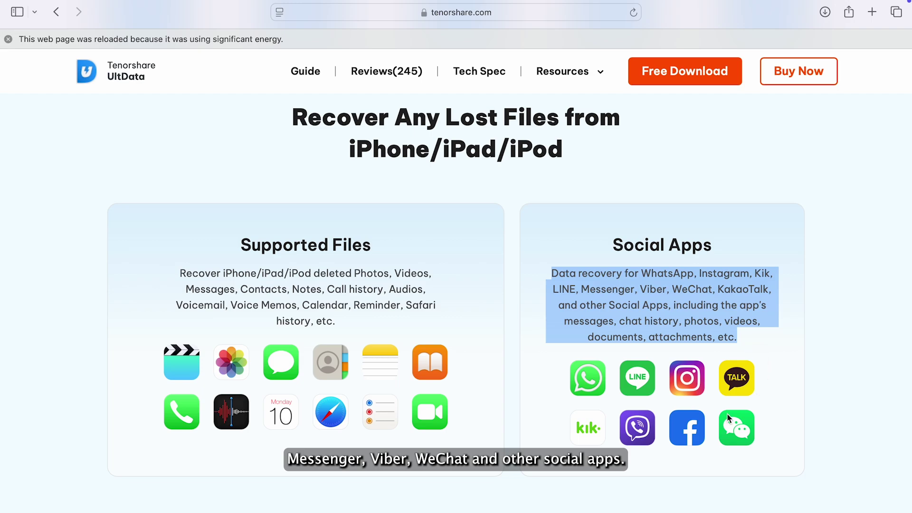
pyautogui.click(711, 357)
# Download the UltData installer ultdata-ios-mac_1053.dmg via Free Download.
pyautogui.scroll(-20, 711, 354)
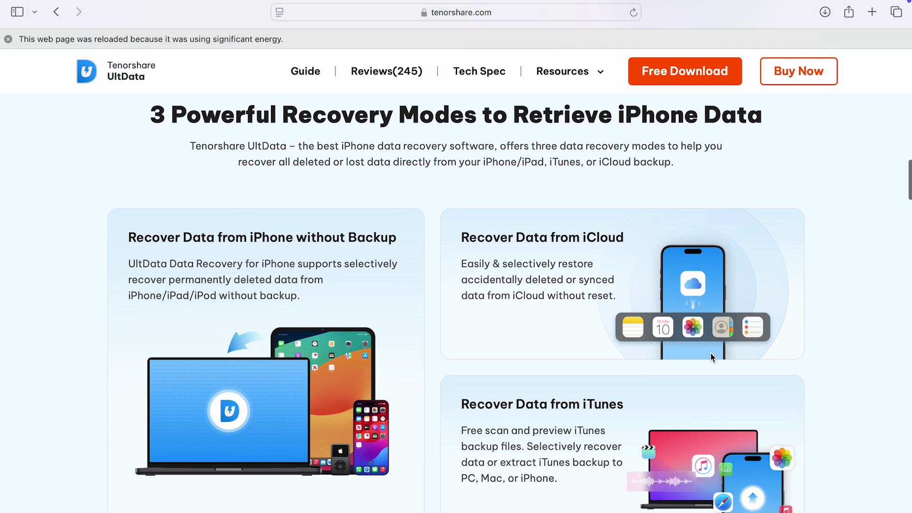
pyautogui.scroll(-15, 711, 356)
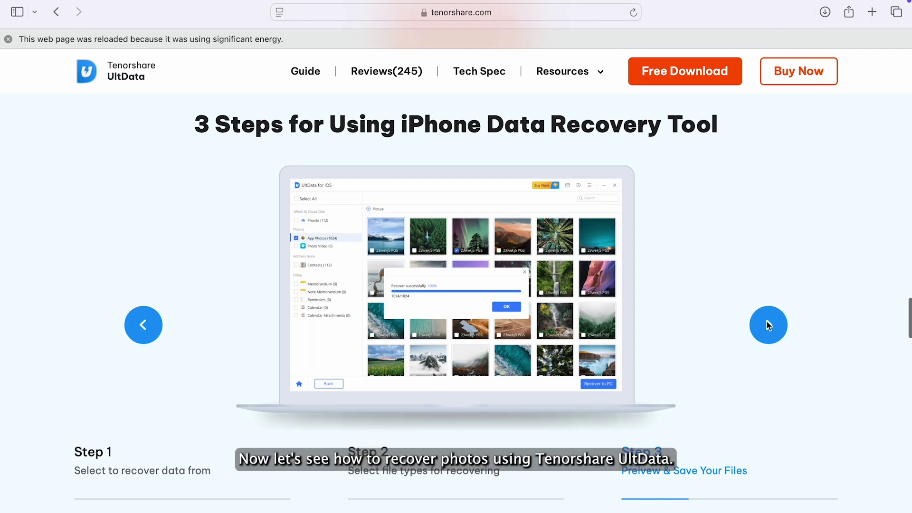
pyautogui.click(680, 71)
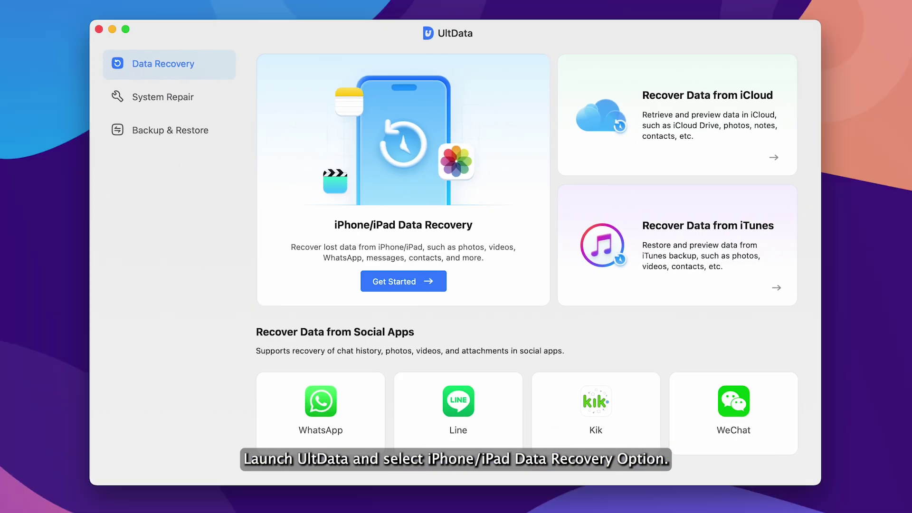
# Choose iPhone/iPad Data Recovery, uncheck every category except Photos, and start the scan.
pyautogui.click(388, 282)
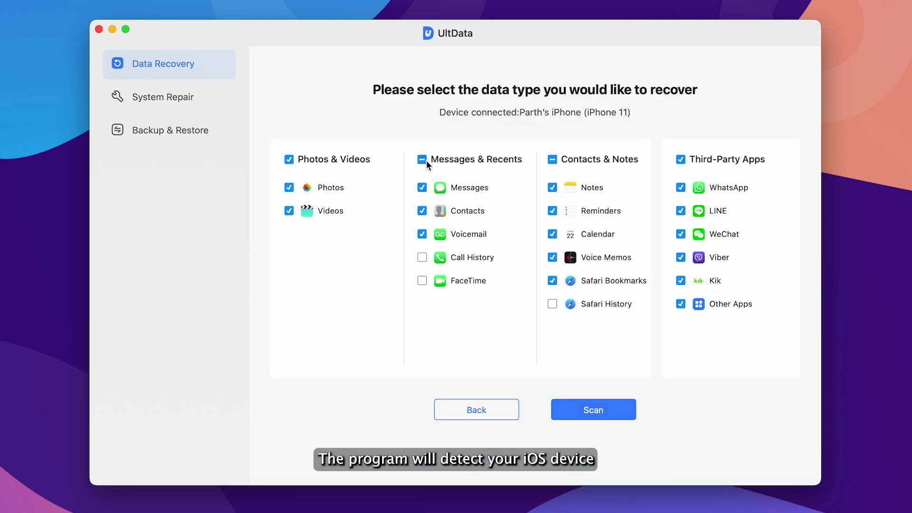
pyautogui.click(422, 159)
pyautogui.click(422, 158)
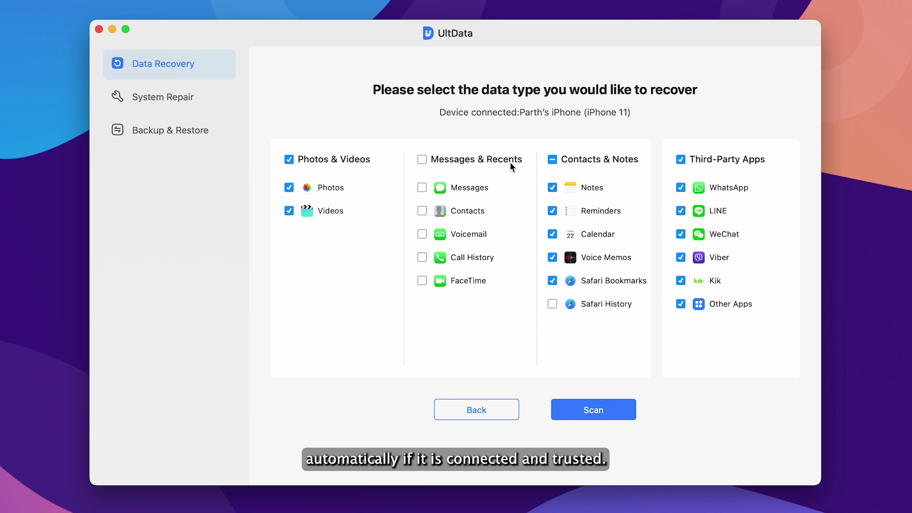
pyautogui.click(552, 160)
pyautogui.click(552, 160)
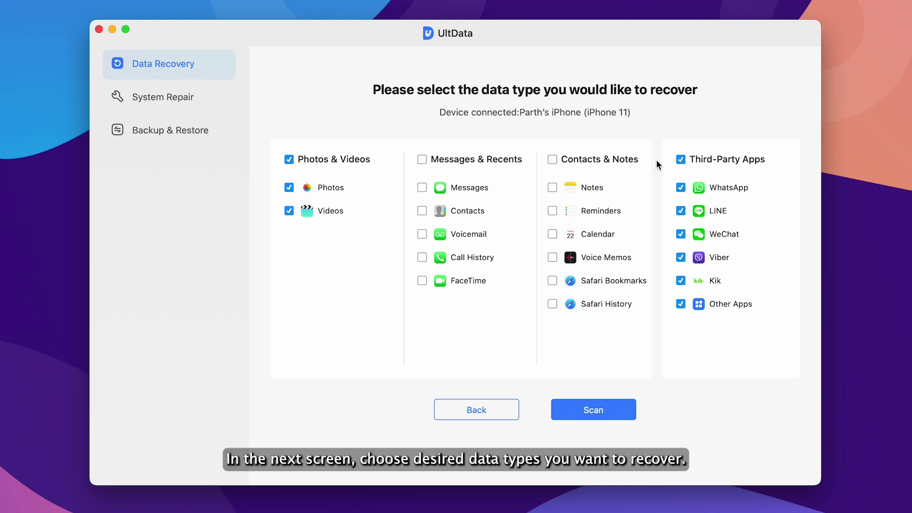
pyautogui.click(682, 159)
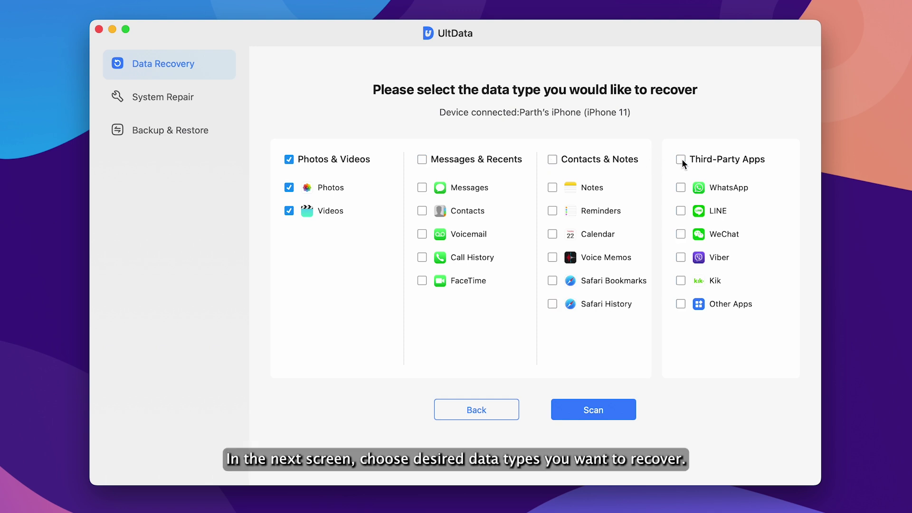
pyautogui.click(289, 211)
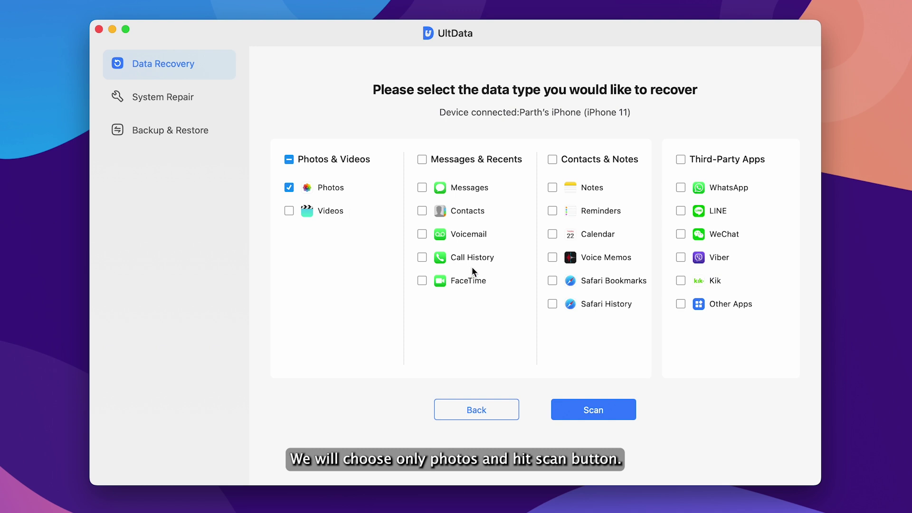
pyautogui.click(601, 411)
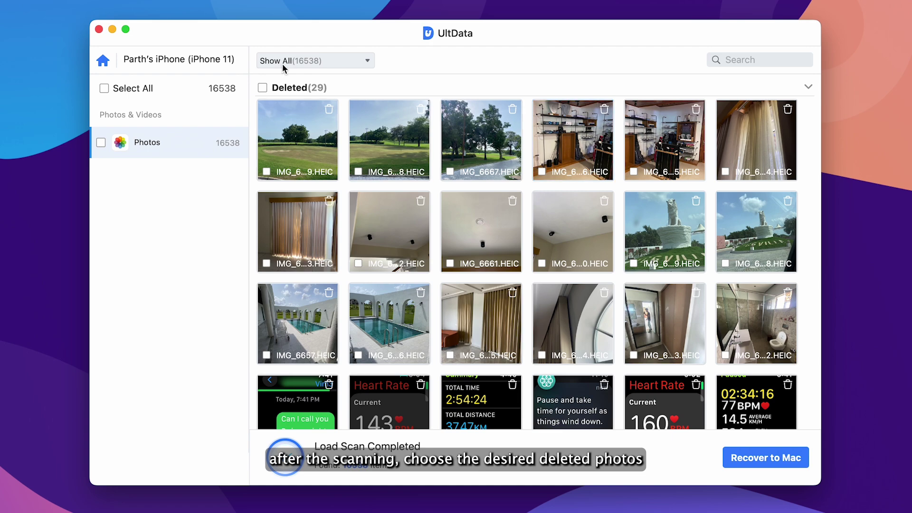
# Show only deleted photos and recover all 29 of them to a Mac folder.
pyautogui.click(285, 61)
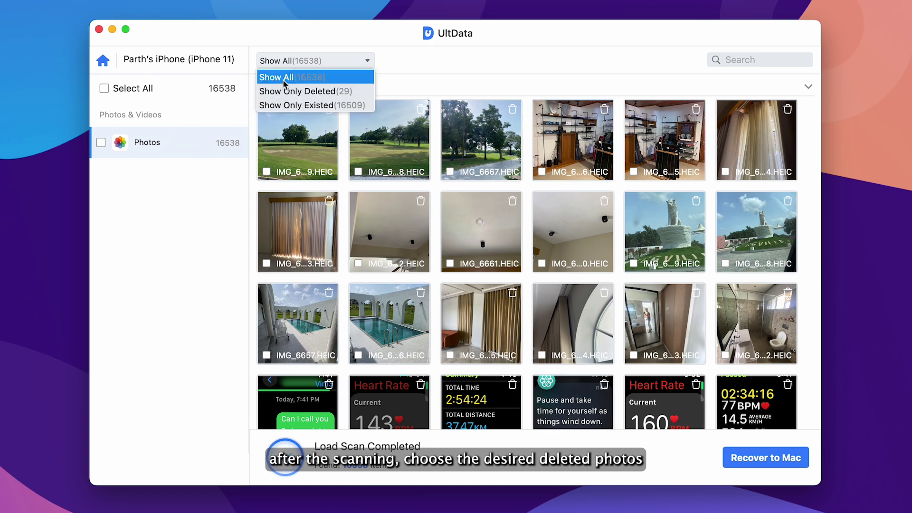
pyautogui.click(309, 91)
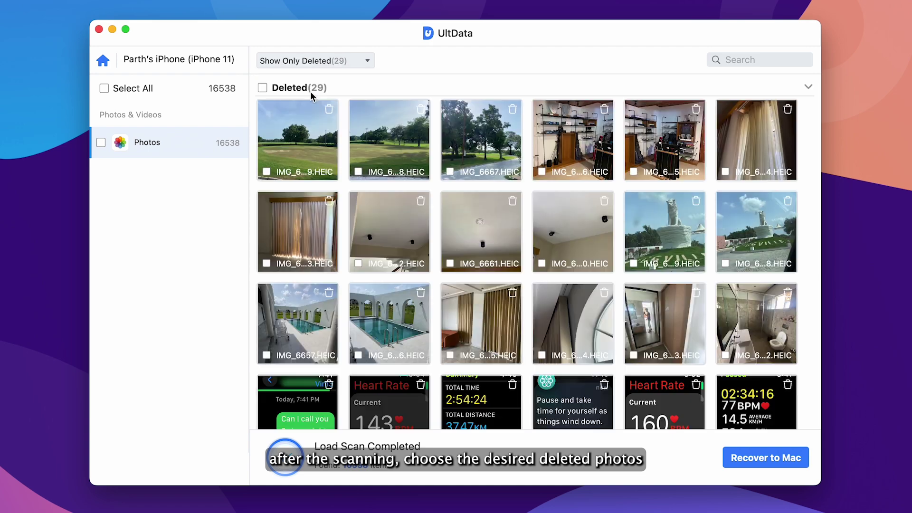
pyautogui.click(262, 88)
pyautogui.click(766, 457)
pyautogui.click(677, 378)
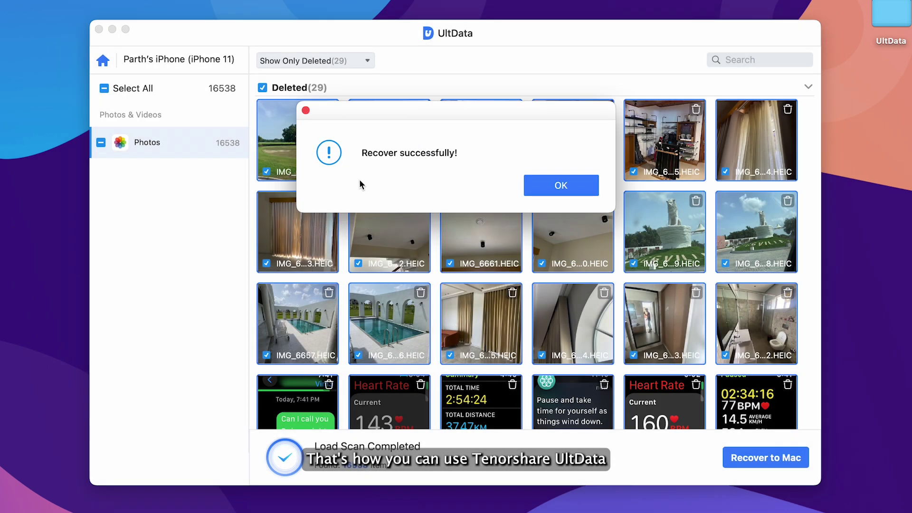
# Quick Look the recovered IMG_6652.HEIC and the next recovered photo in Finder.
pyautogui.click(540, 189)
pyautogui.scroll(5, 478, 285)
pyautogui.click(472, 161)
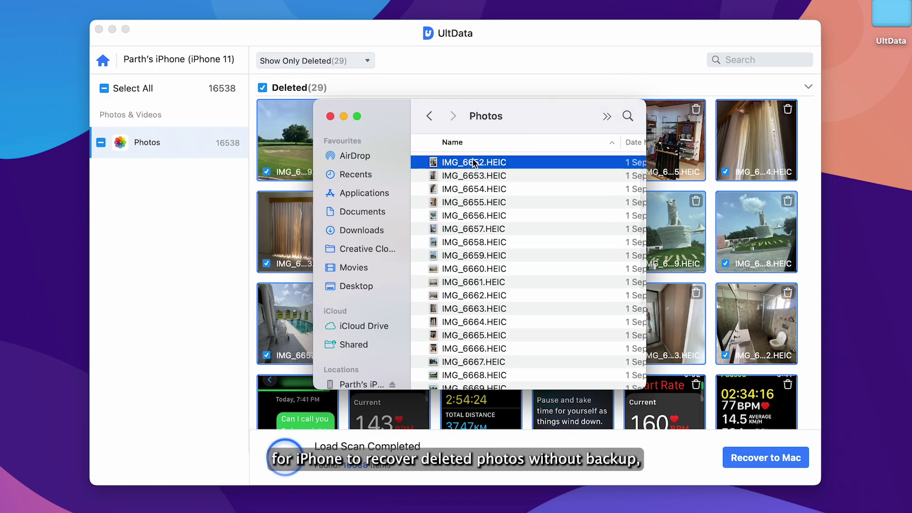
pyautogui.press('space')
pyautogui.press('Down')
pyautogui.press('Down')
pyautogui.press('Down')
pyautogui.press('Down')
pyautogui.press('Down')
pyautogui.press('Down')
pyautogui.press('Down')
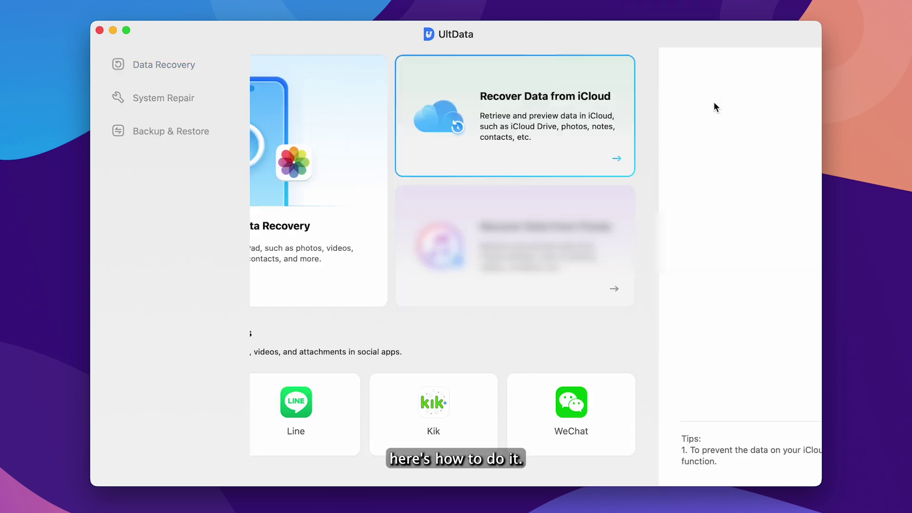
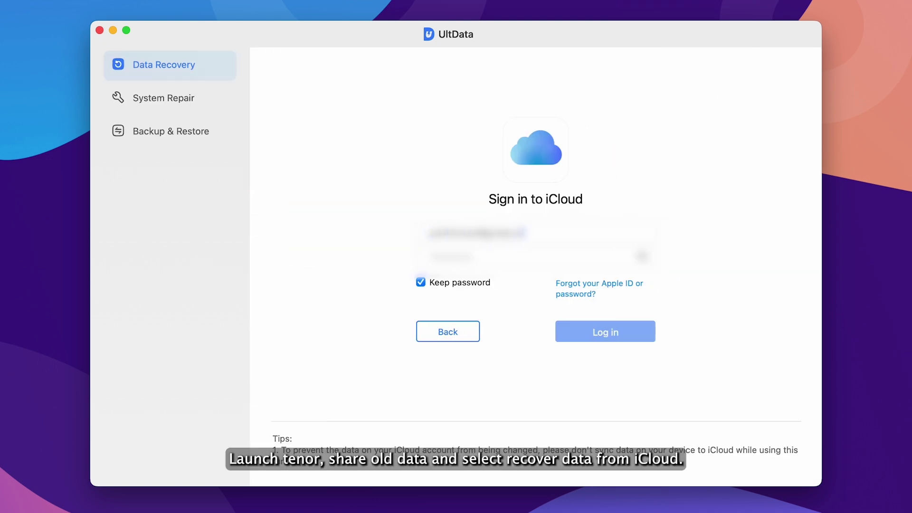
# Log in to iCloud with the Apple ID e-mail and password, then enter the verification code.
pyautogui.press('Tab')
pyautogui.write('************')
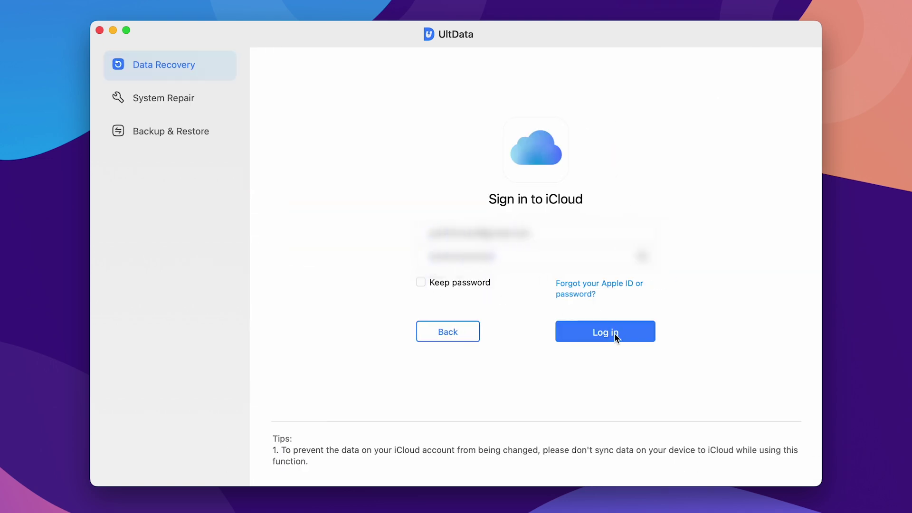
pyautogui.click(614, 333)
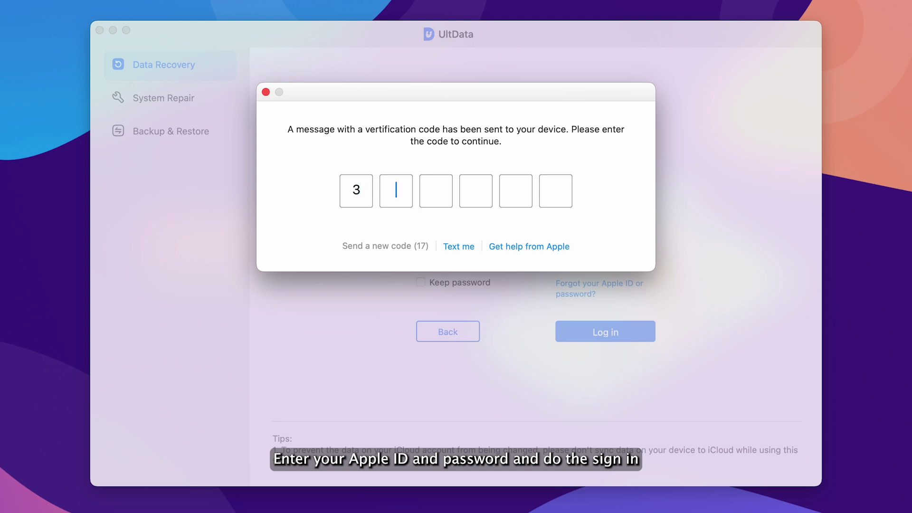
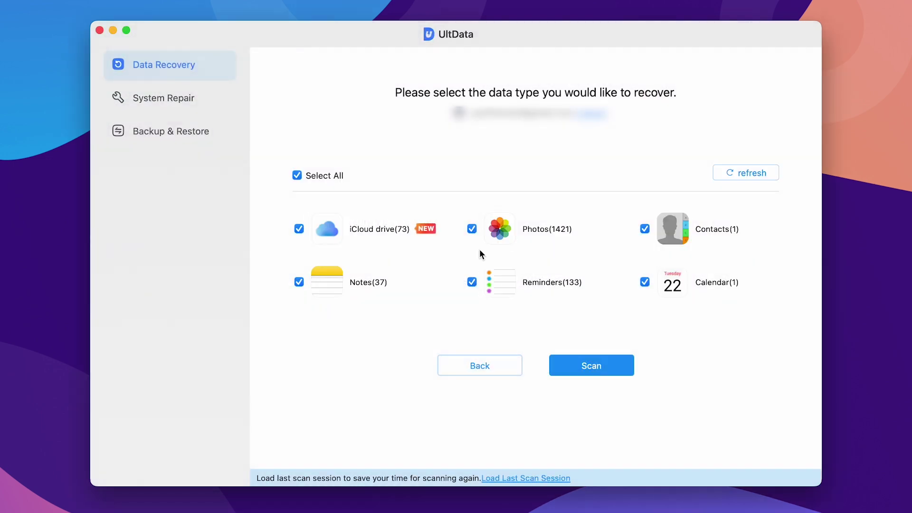
# Limit the iCloud data types to Photos (1421) and start the iCloud scan.
pyautogui.click(297, 175)
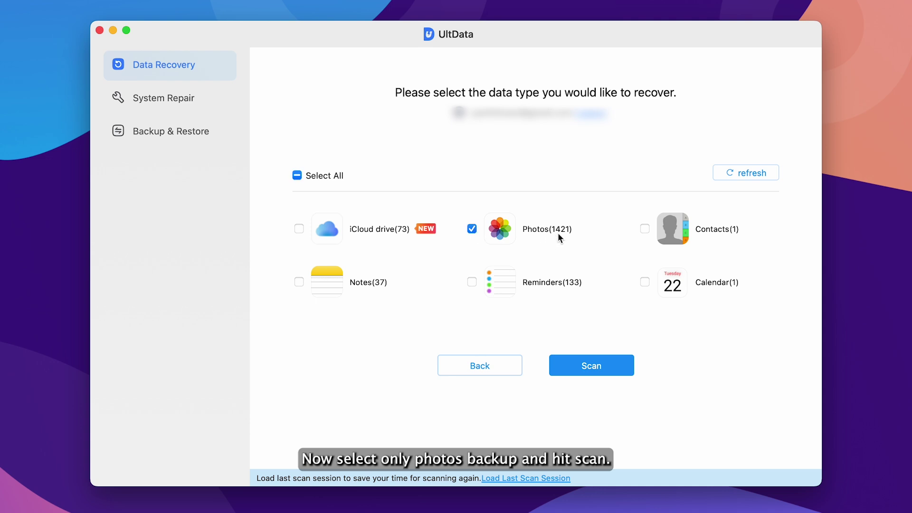
pyautogui.click(598, 366)
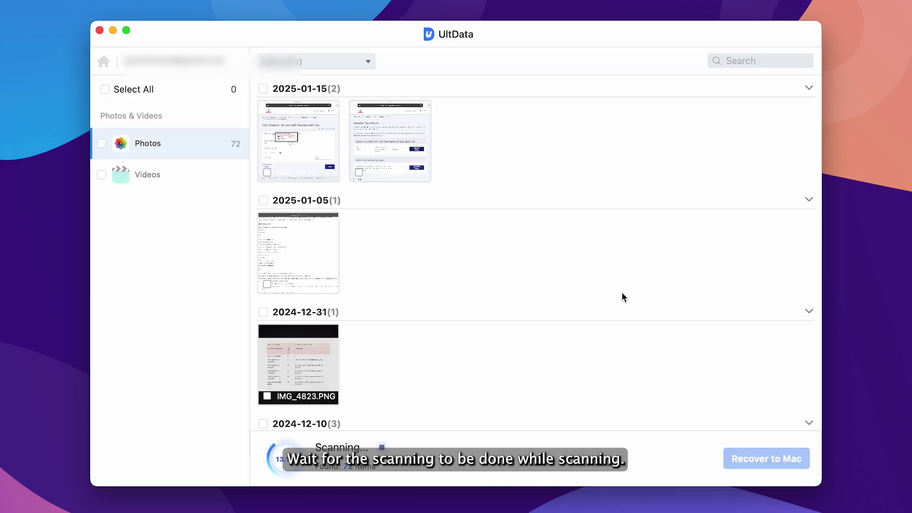
pyautogui.scroll(-15, 621, 291)
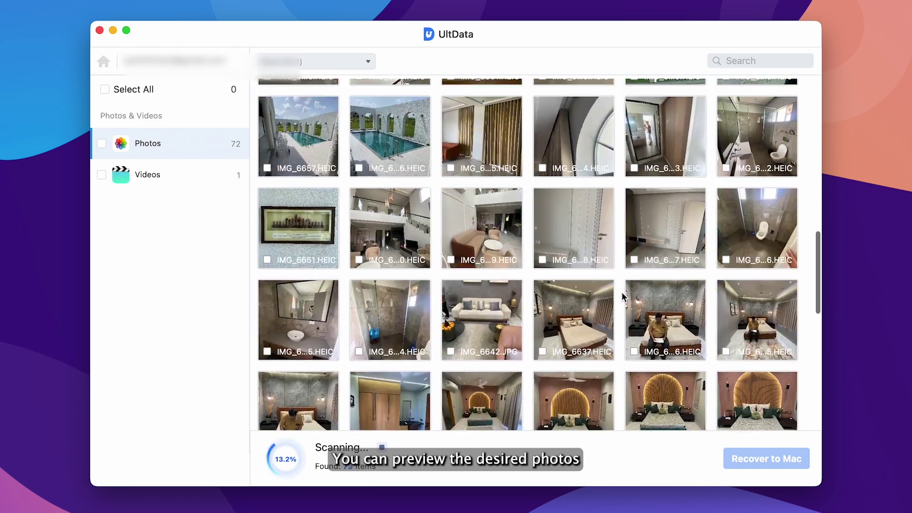
pyautogui.scroll(5, 623, 296)
# Stop the scan and recover the 74 found items to the Desktop.
pyautogui.click(381, 447)
pyautogui.click(493, 182)
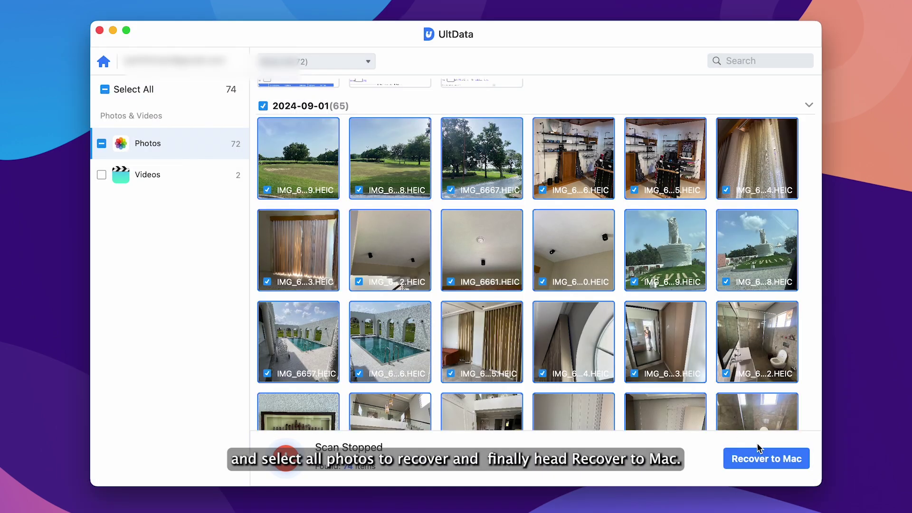
pyautogui.click(767, 457)
pyautogui.click(682, 382)
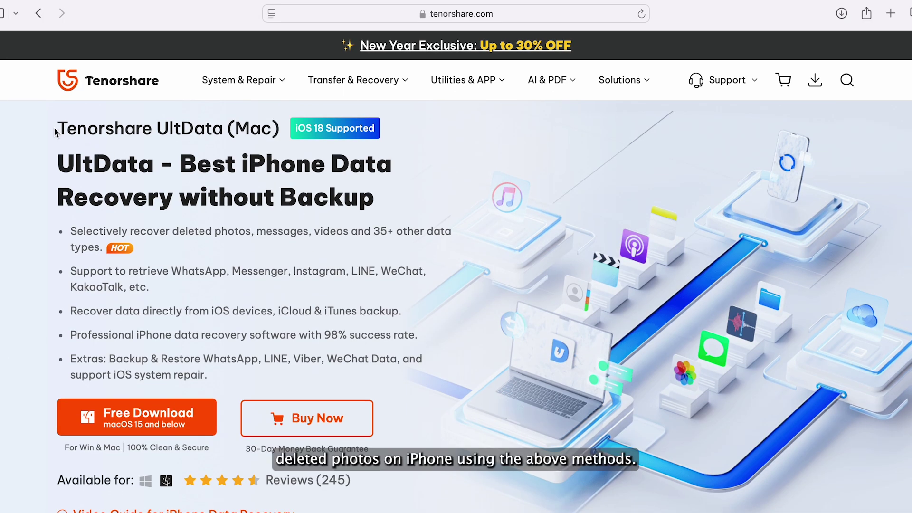
pyautogui.scroll(-10, 887, 296)
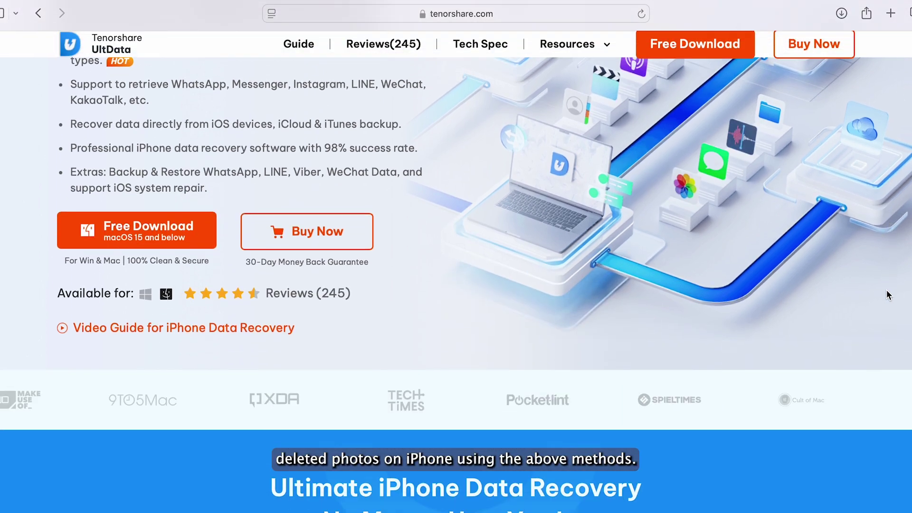
pyautogui.scroll(-10, 886, 291)
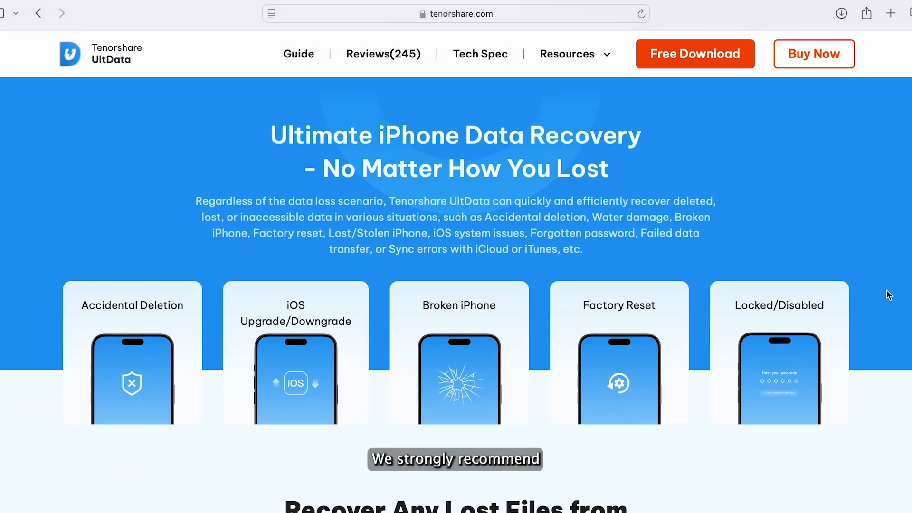
pyautogui.scroll(-15, 887, 295)
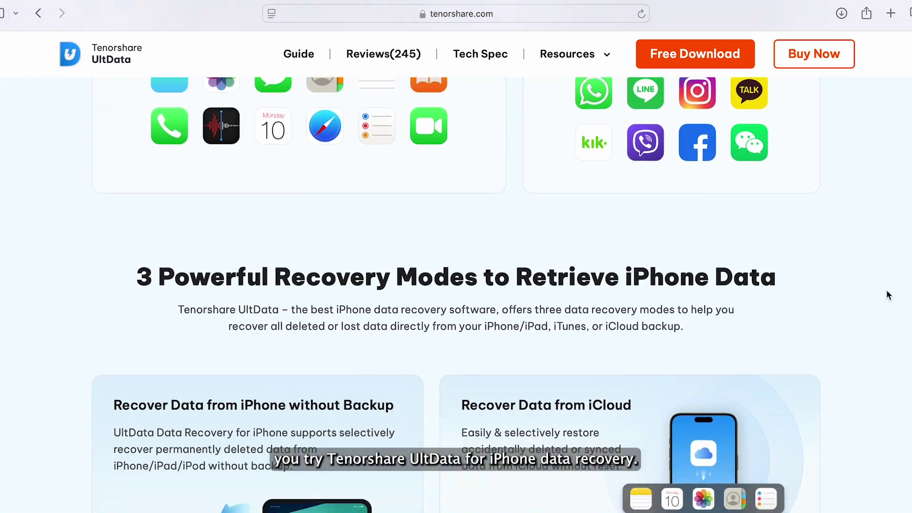
pyautogui.scroll(-10, 887, 291)
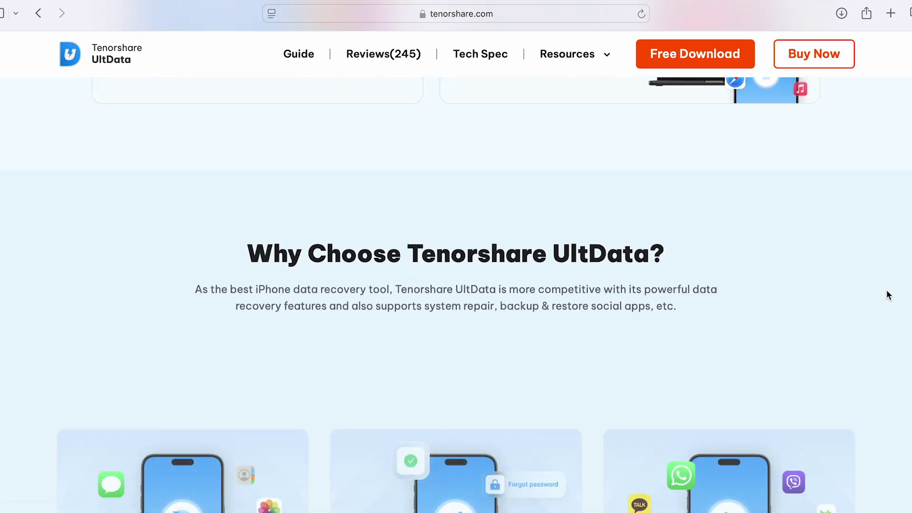
pyautogui.scroll(-15, 886, 292)
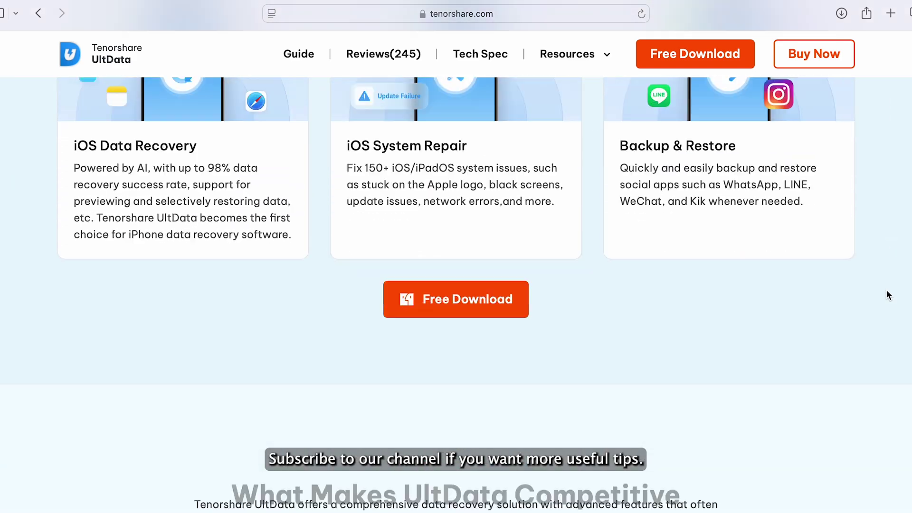
pyautogui.scroll(-15, 887, 292)
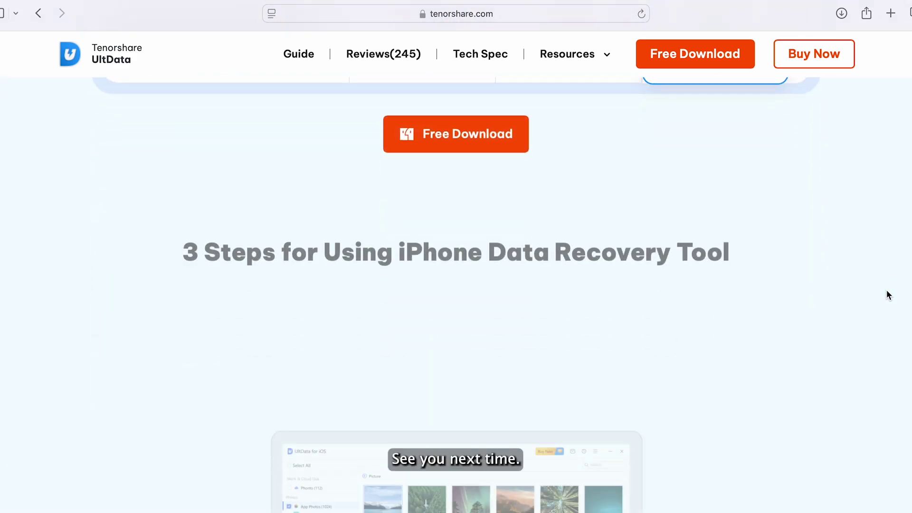